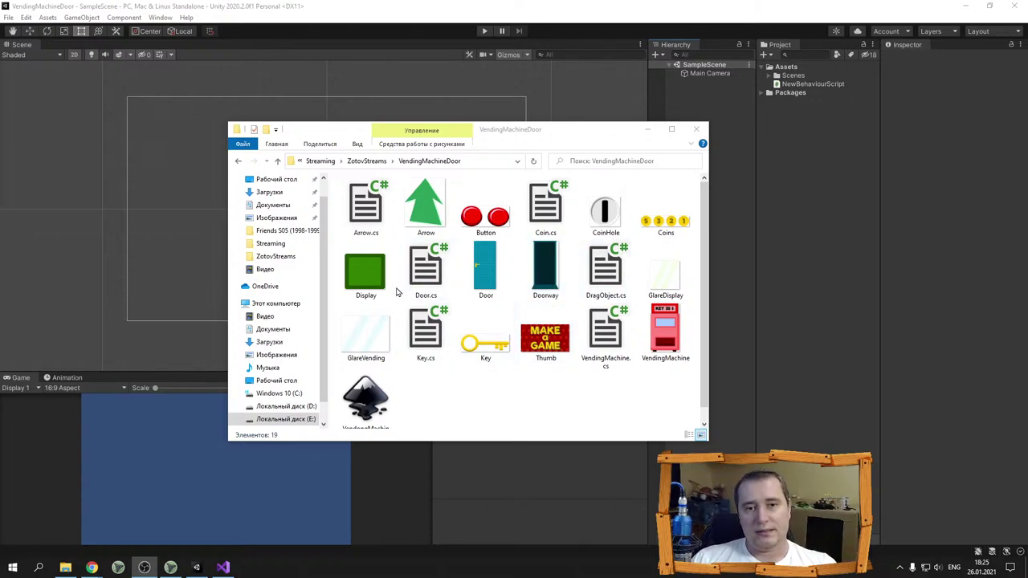
In File Explorer, select the Arrow, Button, CoinHole, Coins, Door and Doorway images
left_click(425, 207)
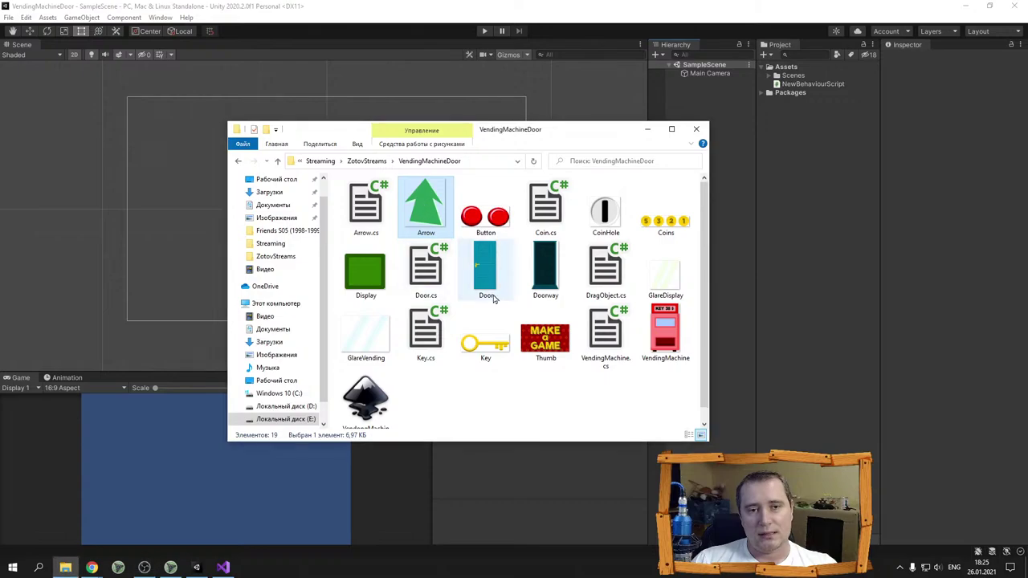
left_click(606, 211, "ctrl")
left_click(485, 211, "ctrl")
left_click(666, 211, "ctrl")
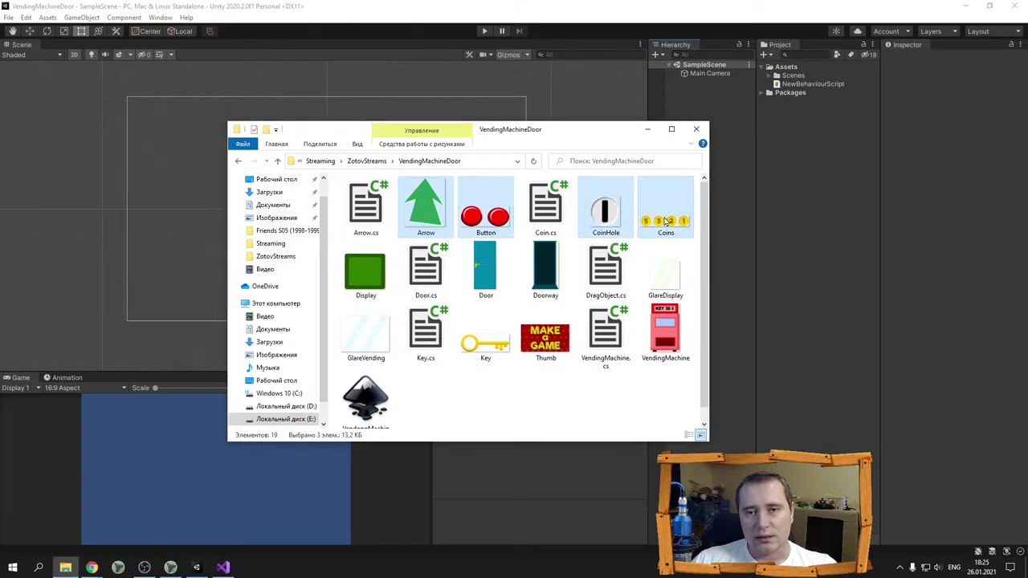
left_click(546, 271, "ctrl")
left_click(482, 275, "ctrl")
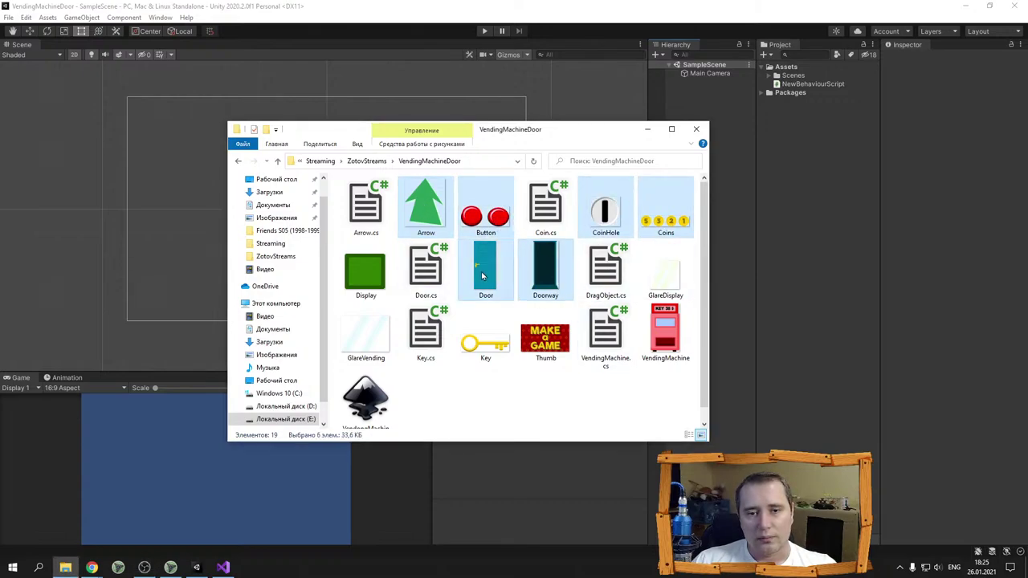
Add Key, Thumb, VendingMachine, Display, GlareDisplay and GlareVending, then import all twelve into Unity Assets
left_click(490, 347, "ctrl")
left_click(545, 341, "ctrl")
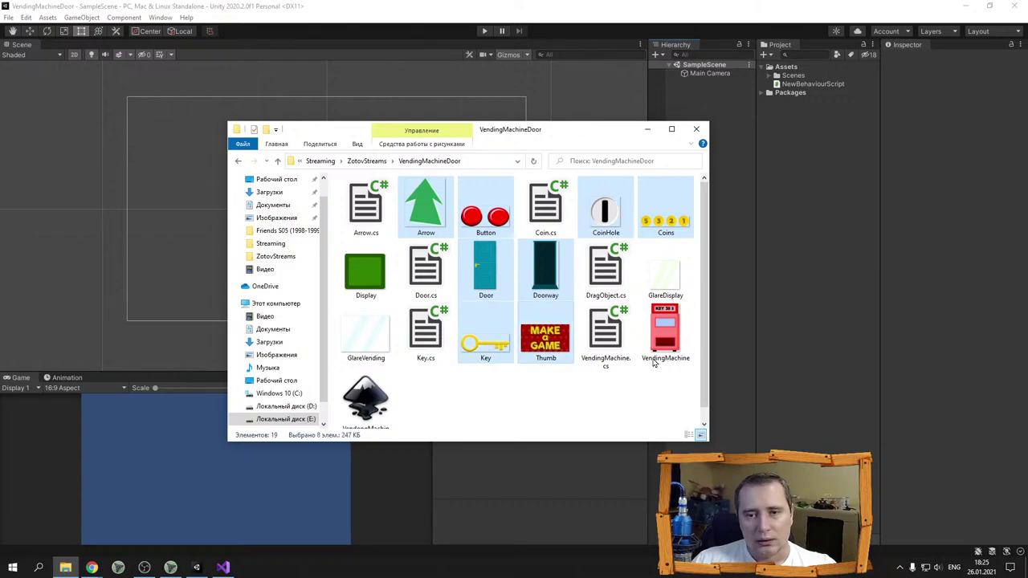
left_click(660, 343, "ctrl")
left_click(358, 278, "ctrl")
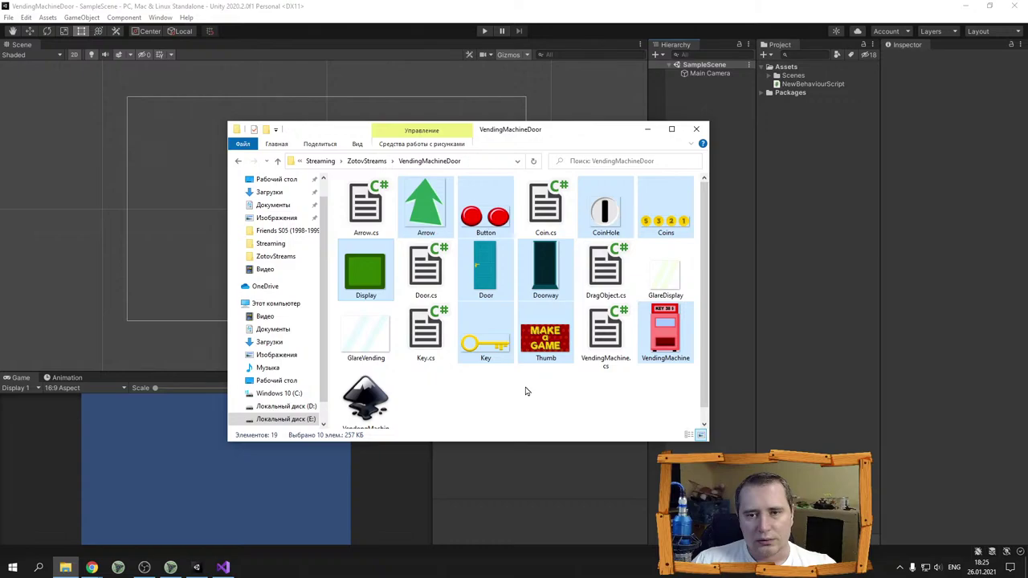
left_click(681, 280, "ctrl")
left_click(370, 345, "ctrl")
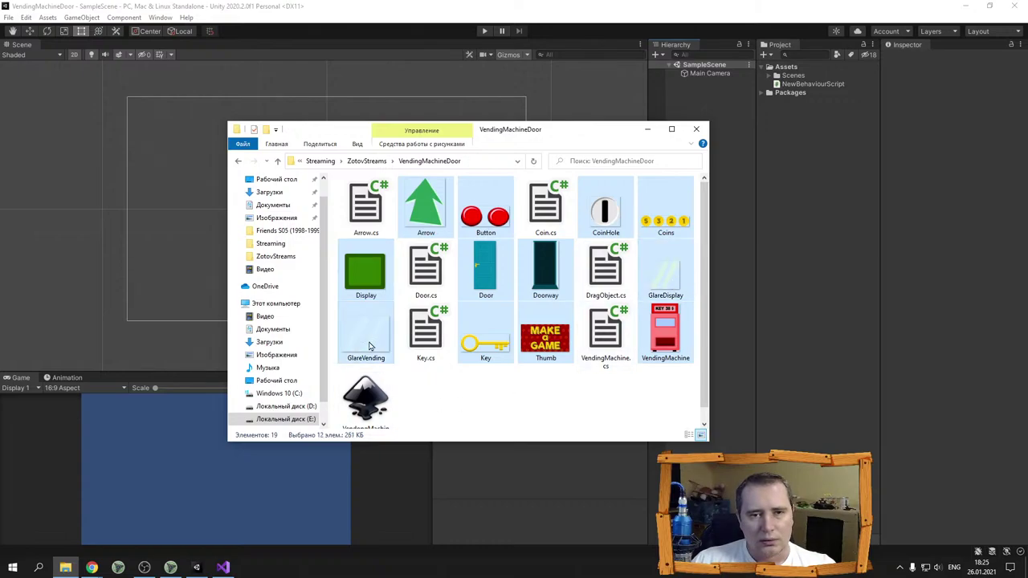
left_click_drag(433, 214, 807, 189)
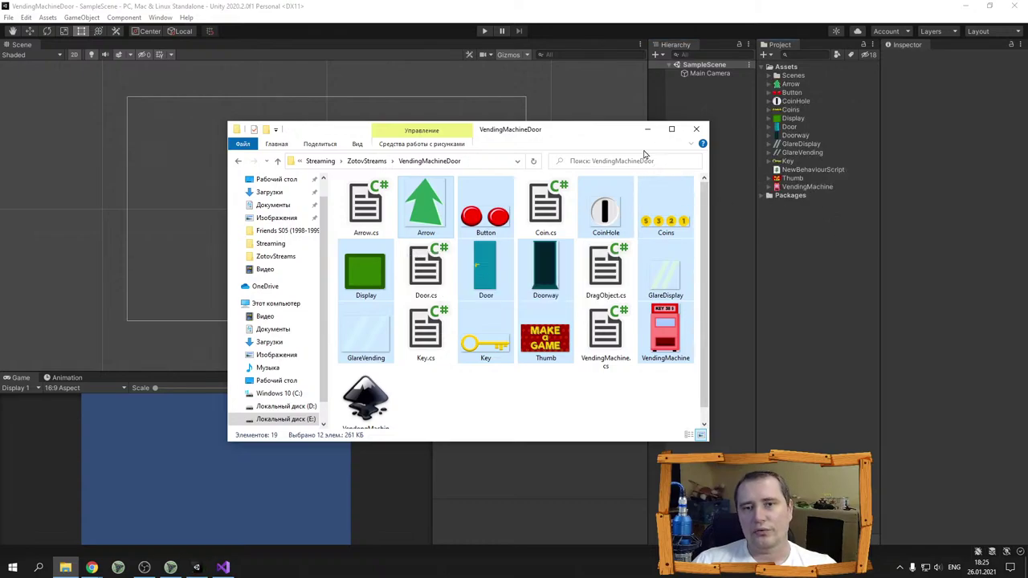
left_click(647, 128)
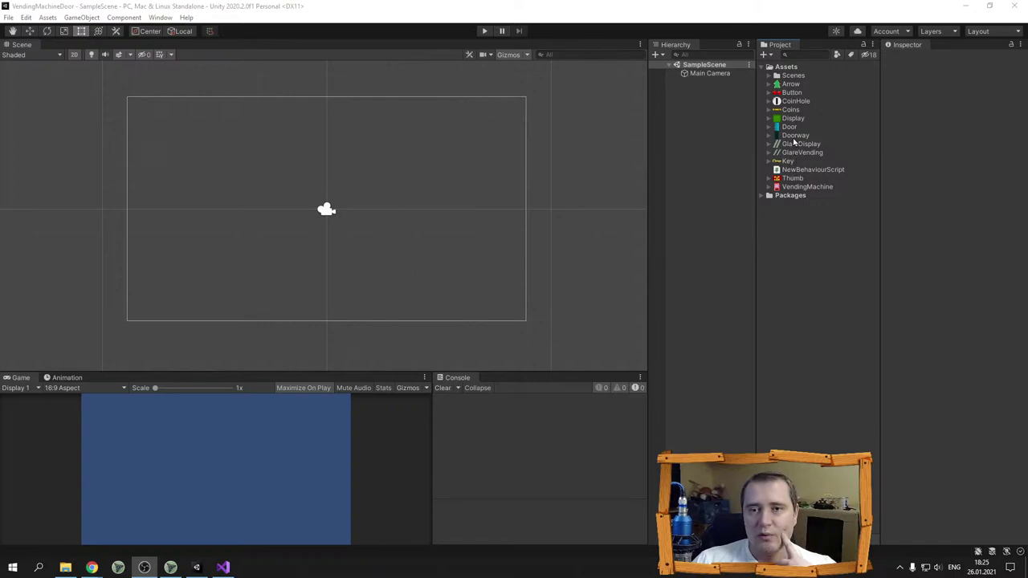
Place the Doorway sprite at the left of the scene with the Arrow centred on it
left_click_drag(792, 135, 706, 171)
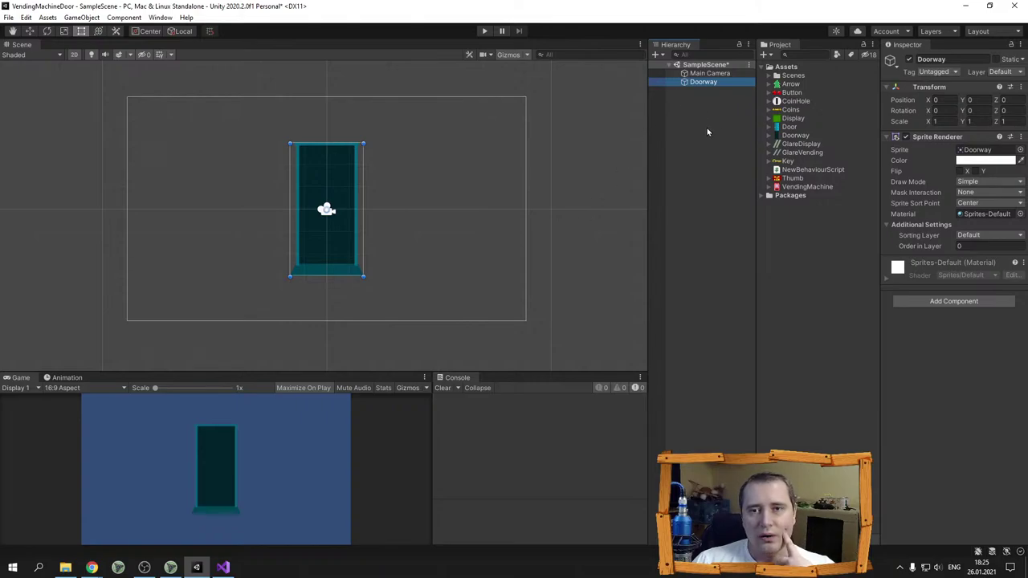
left_click_drag(342, 193, 241, 191)
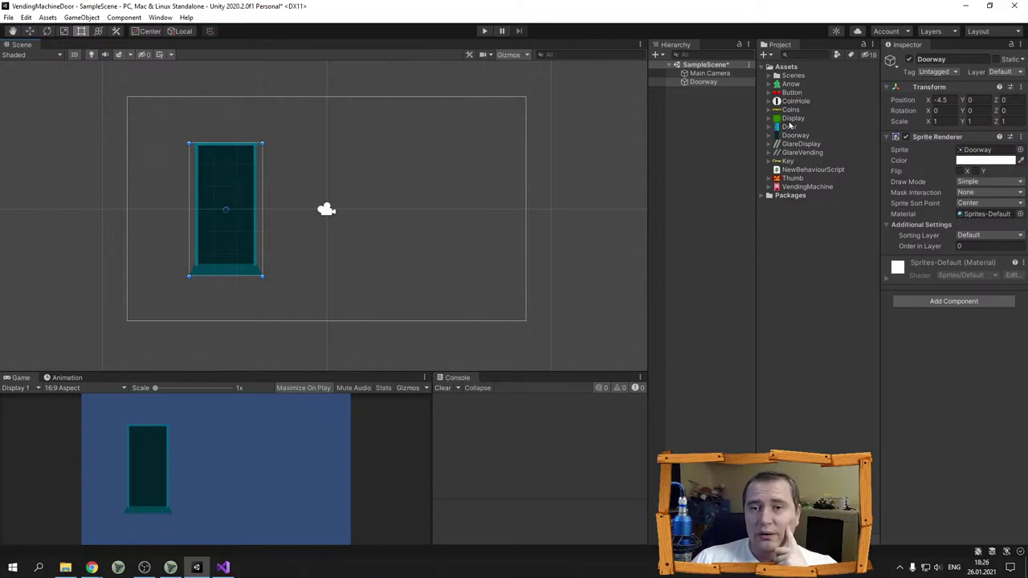
left_click_drag(787, 85, 692, 94)
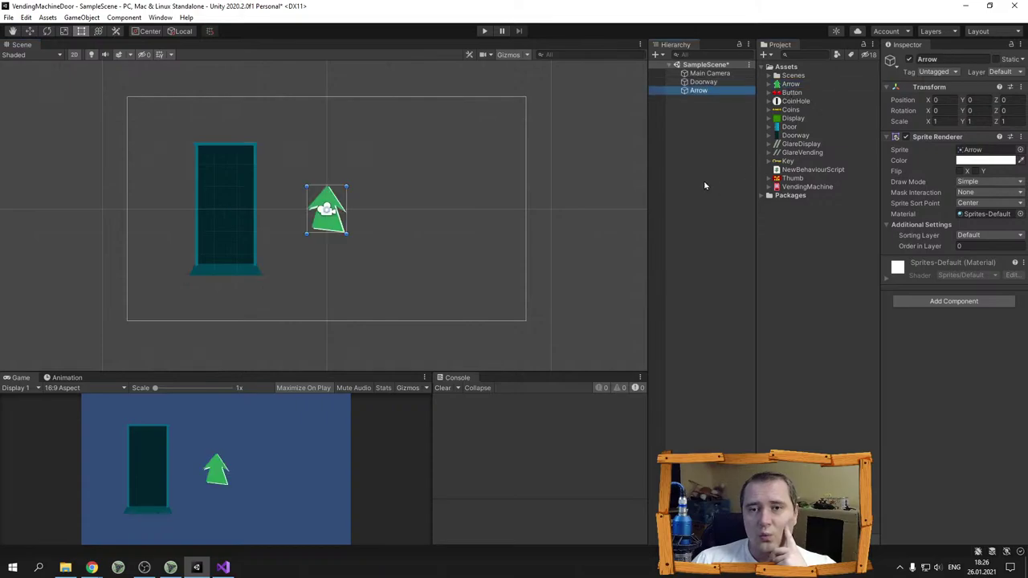
mouse_move(333, 227)
left_mouse_down()
mouse_move(245, 239)
mouse_move(234, 230)
left_mouse_up()
Set the Arrow's Order in Layer to 2 so it draws over the doorway
left_click(969, 247)
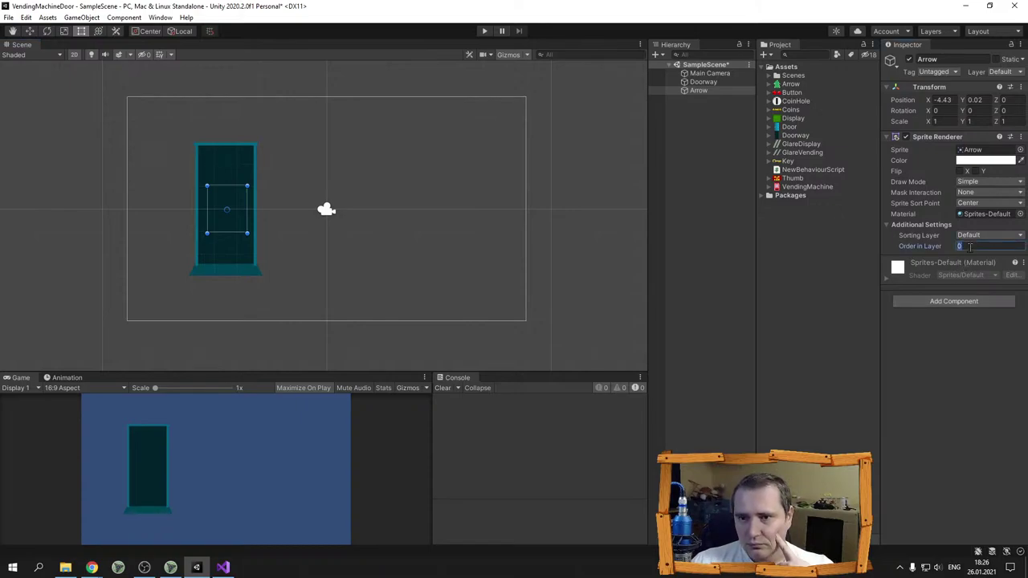
type("2")
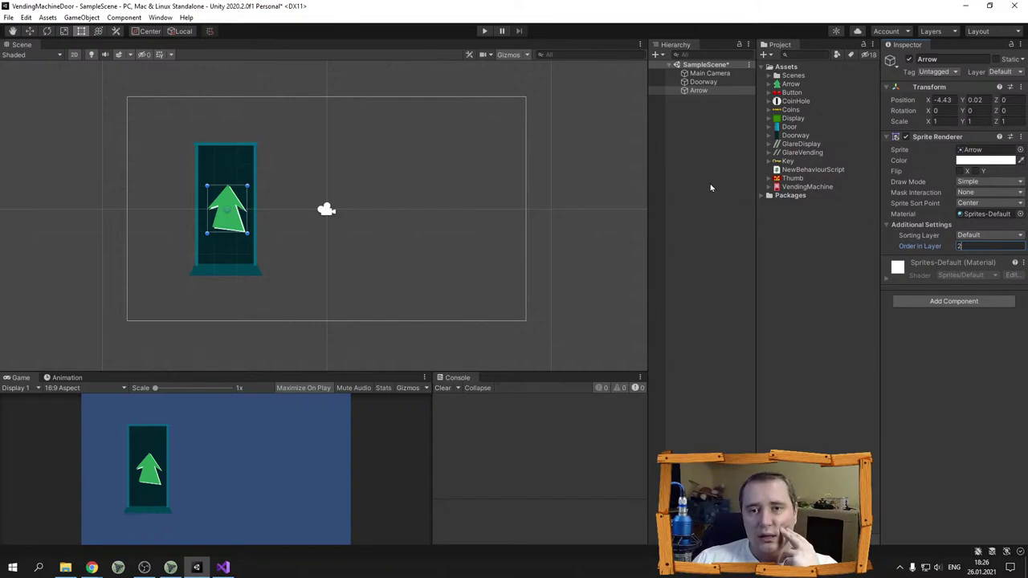
left_click(955, 303)
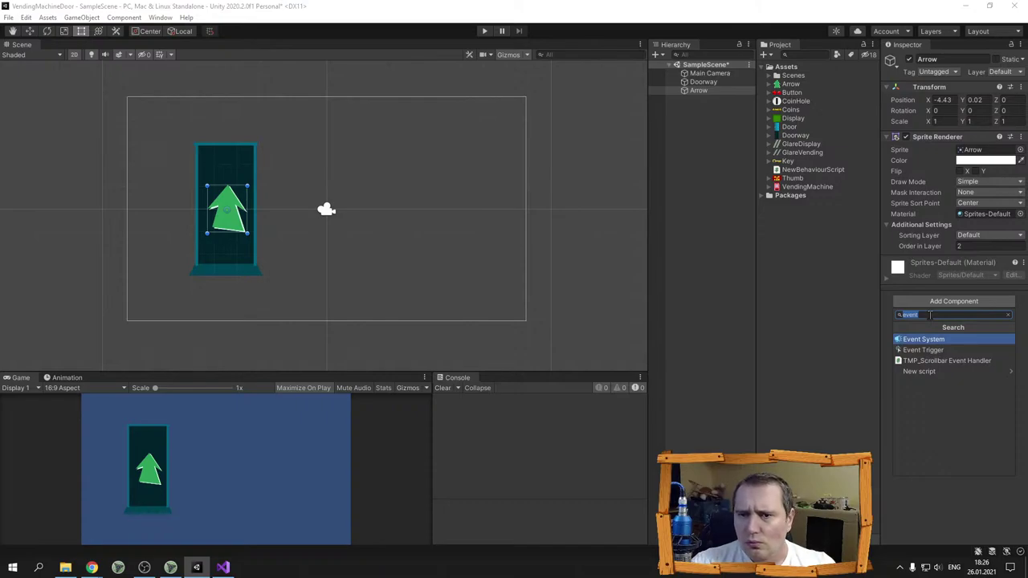
Add a Box Collider 2D to the Arrow via the 'col' search and tick Is Trigger
type("colli")
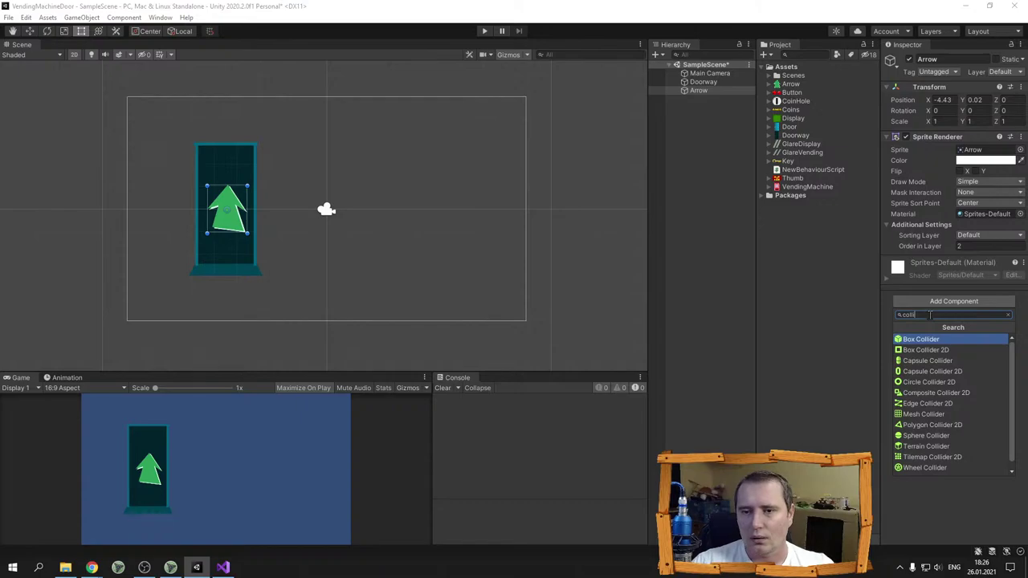
key("Down")
key("Return")
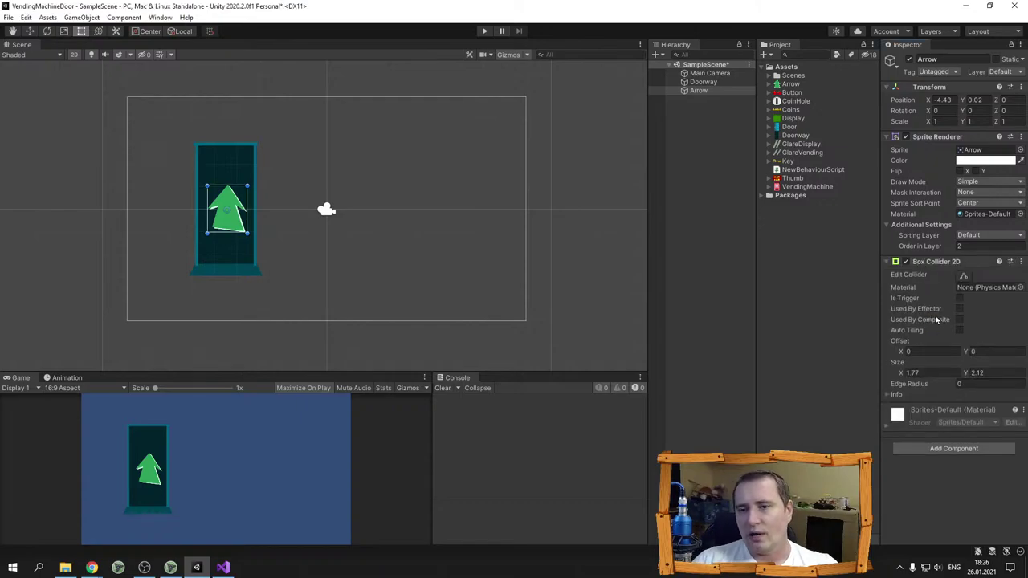
left_click(959, 298)
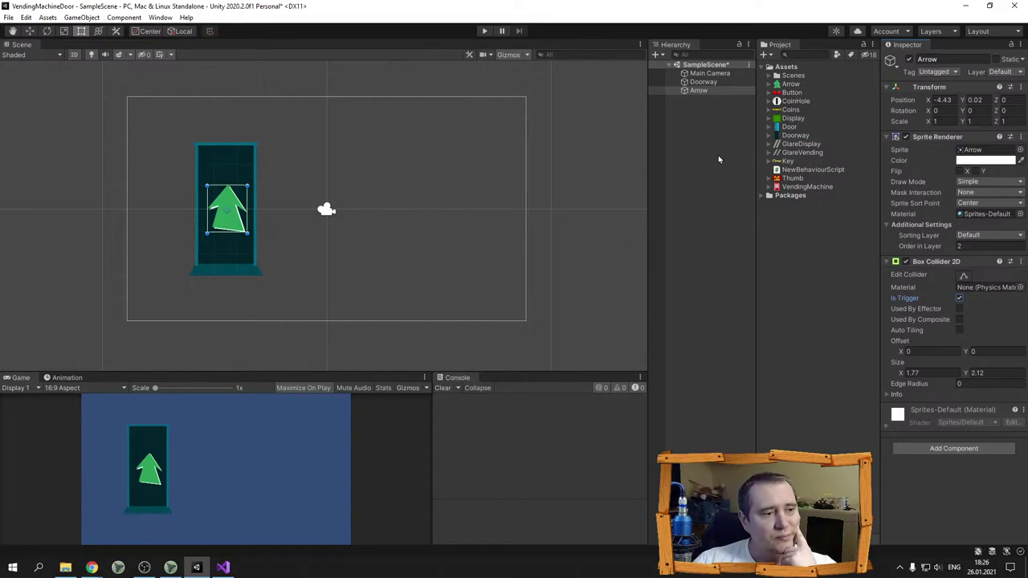
Add the Door sprite to the scene and move it onto the doorway
left_click(789, 129)
left_click_drag(789, 134, 683, 173)
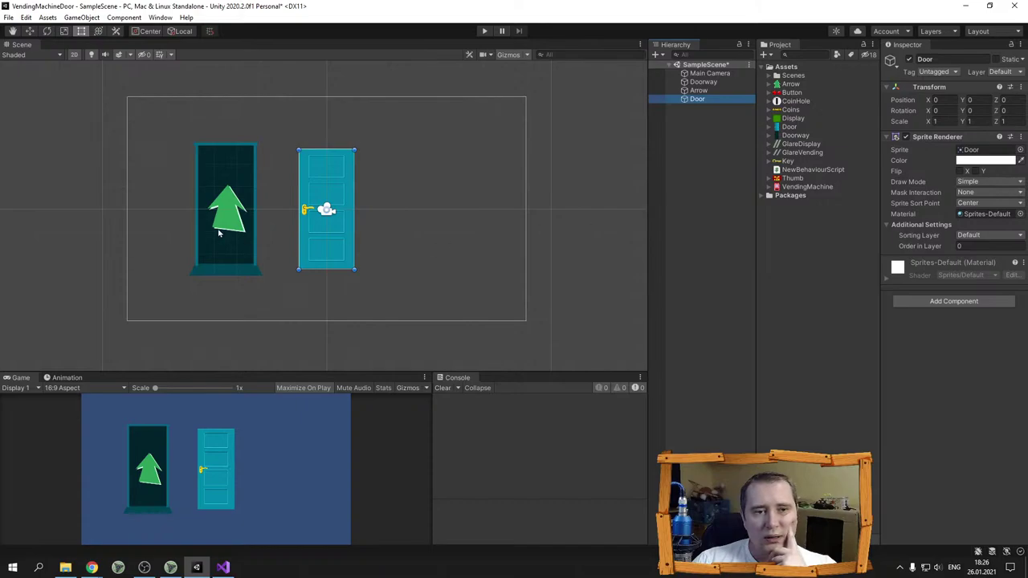
scroll(224, 218, "up", 3)
scroll(229, 215, "up", 3)
left_click_drag(480, 210, 248, 203)
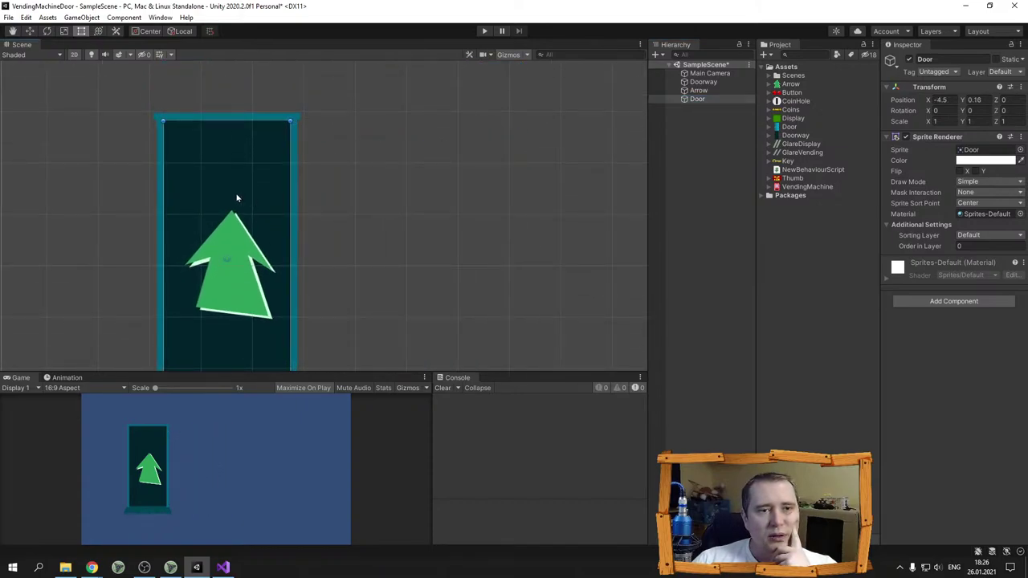
scroll(197, 163, "up", 2)
Set the Door's Order in Layer to 5 so it hides the arrow
left_click(967, 247)
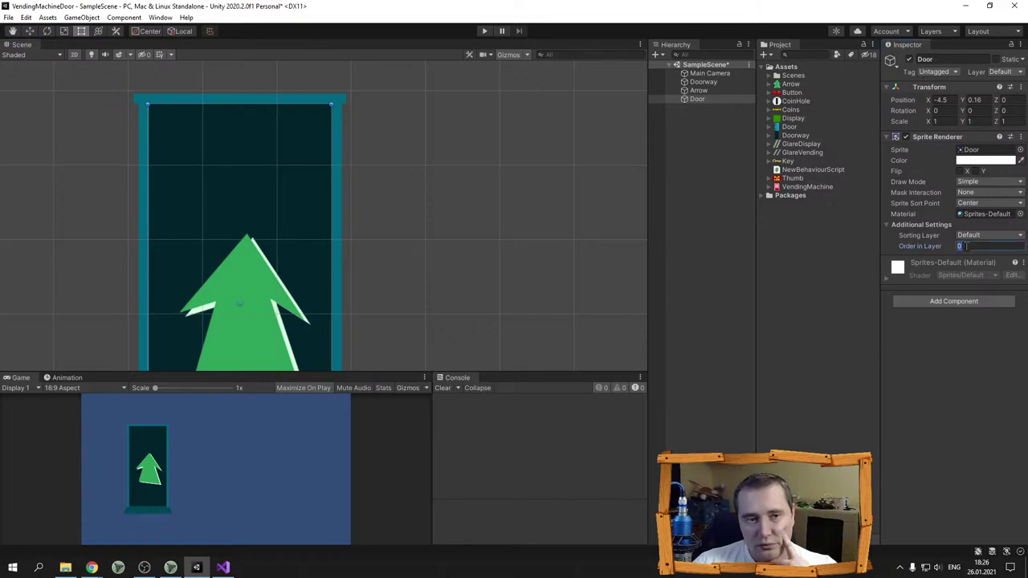
type("1")
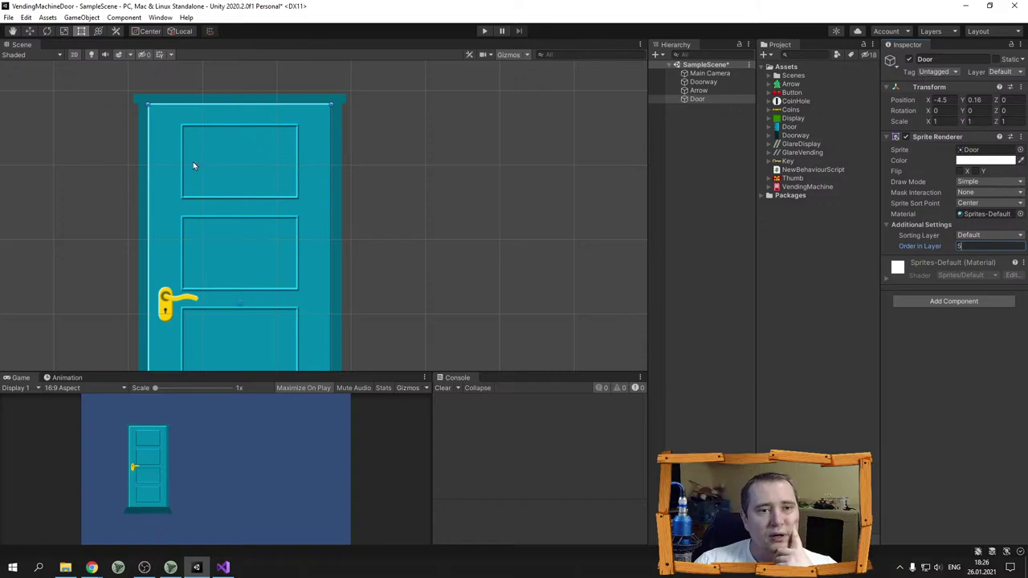
scroll(159, 115, "up", 5)
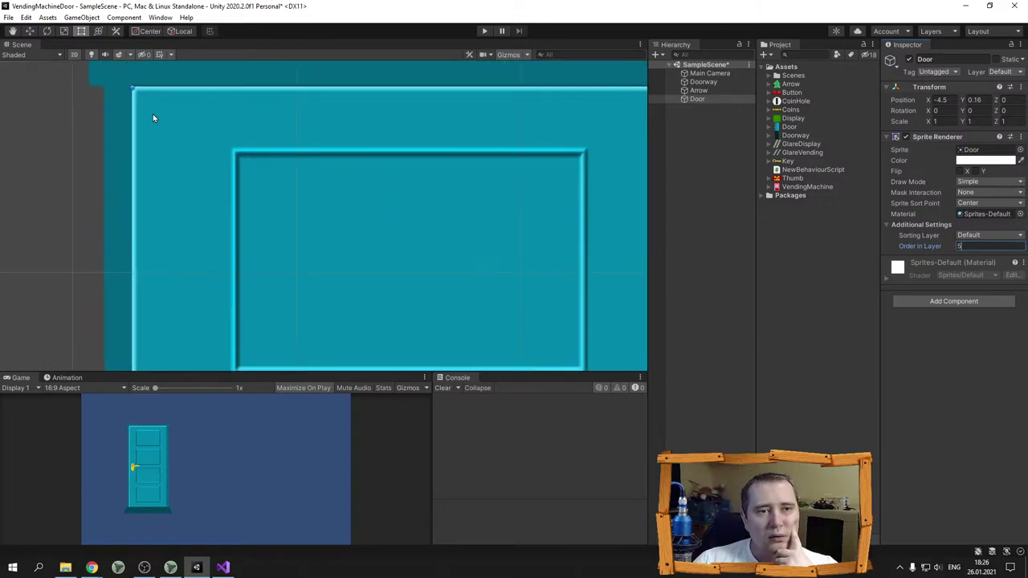
scroll(154, 114, "up", 4)
Nudge the Door to X -4.495, Y 0.165 to align with the doorway frame
left_click_drag(148, 95, 147, 90)
scroll(294, 188, "down", 5)
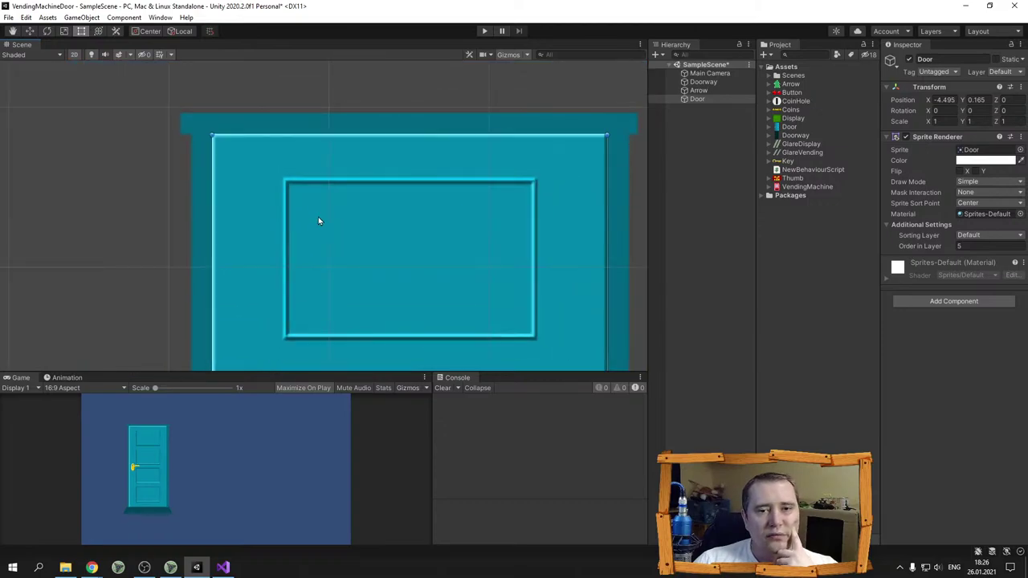
scroll(329, 229, "down", 5)
scroll(415, 287, "down", 2)
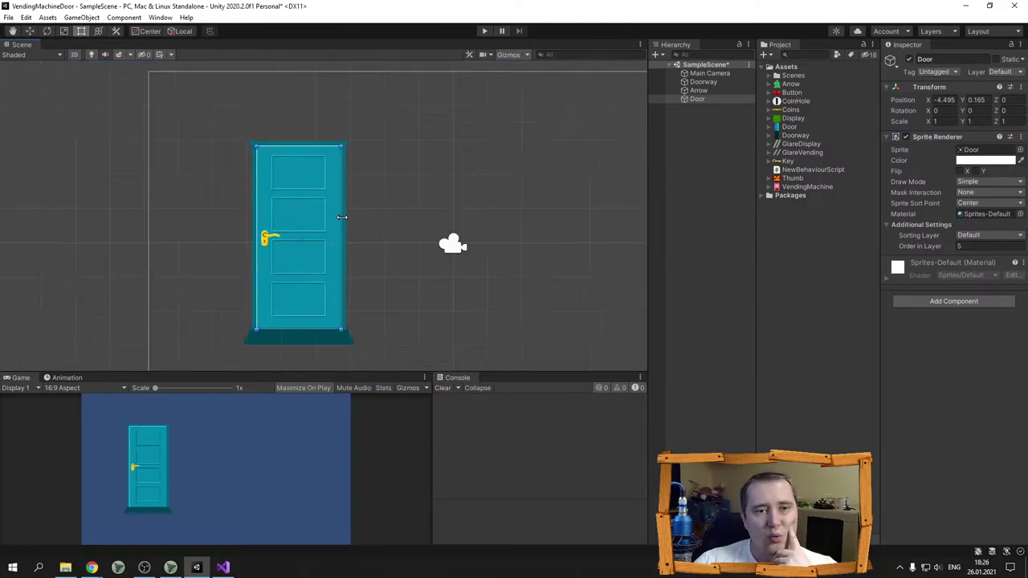
scroll(342, 216, "down", 2)
middle_click_drag(374, 242, 346, 233)
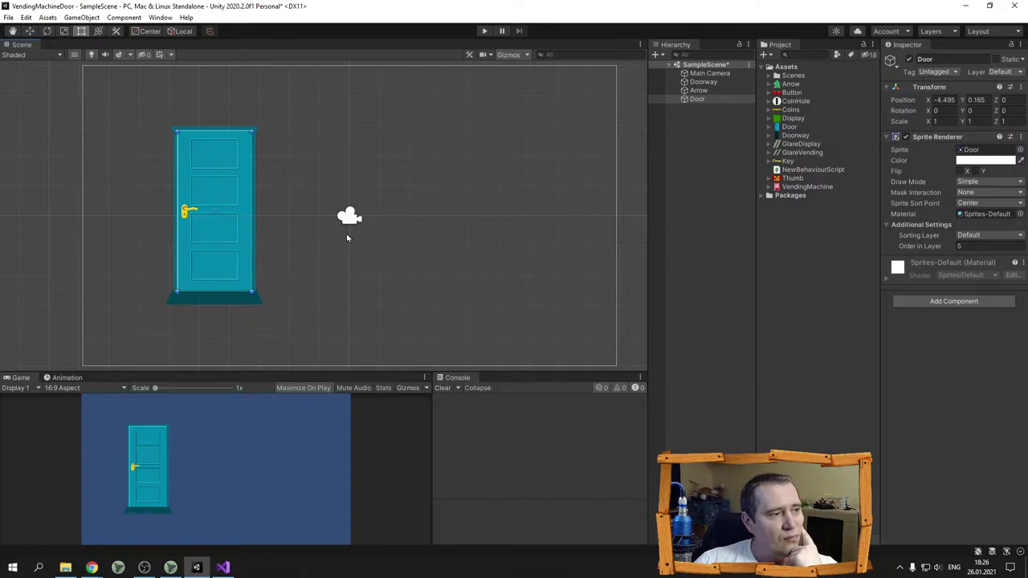
scroll(405, 259, "down", 2)
key("t")
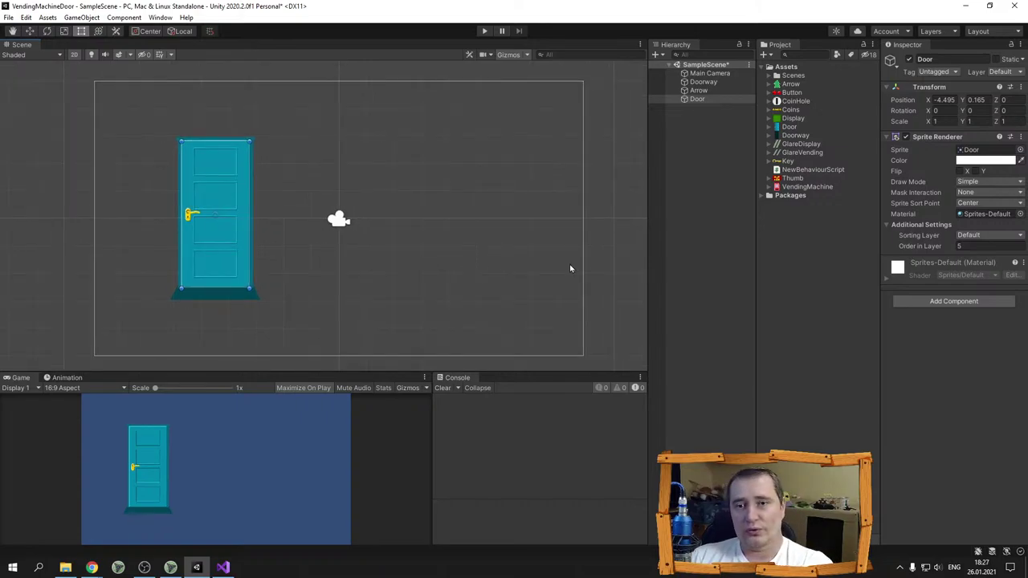
Give the Door a trigger Box Collider 2D, then select the Coins texture asset
left_click(696, 92)
left_click(697, 99)
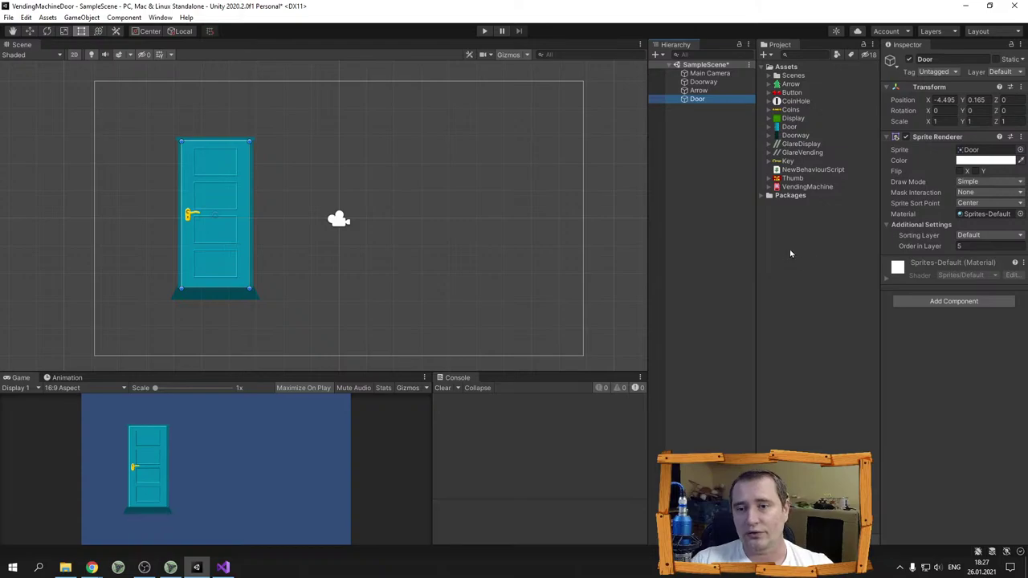
left_click(950, 303)
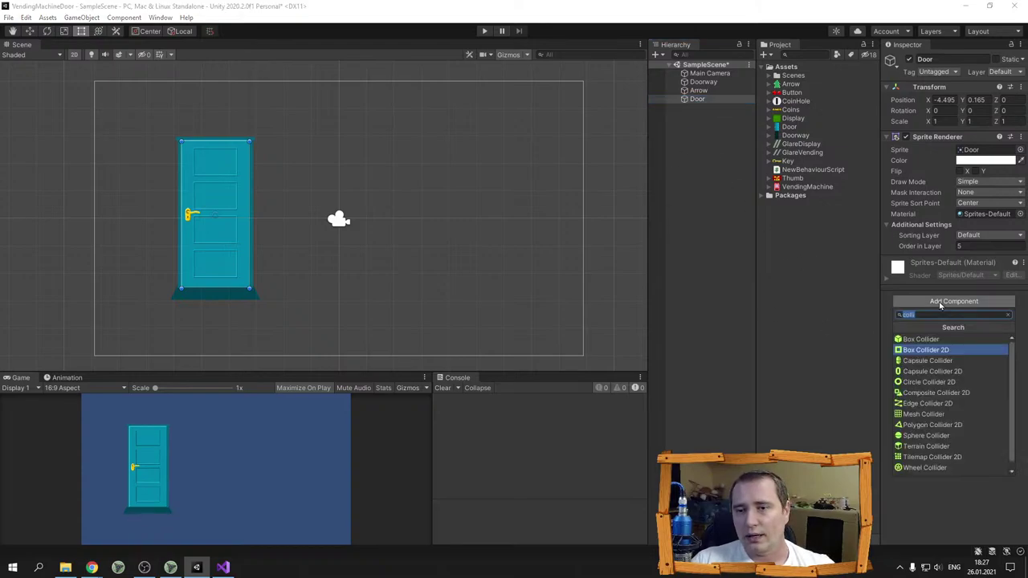
left_click(944, 351)
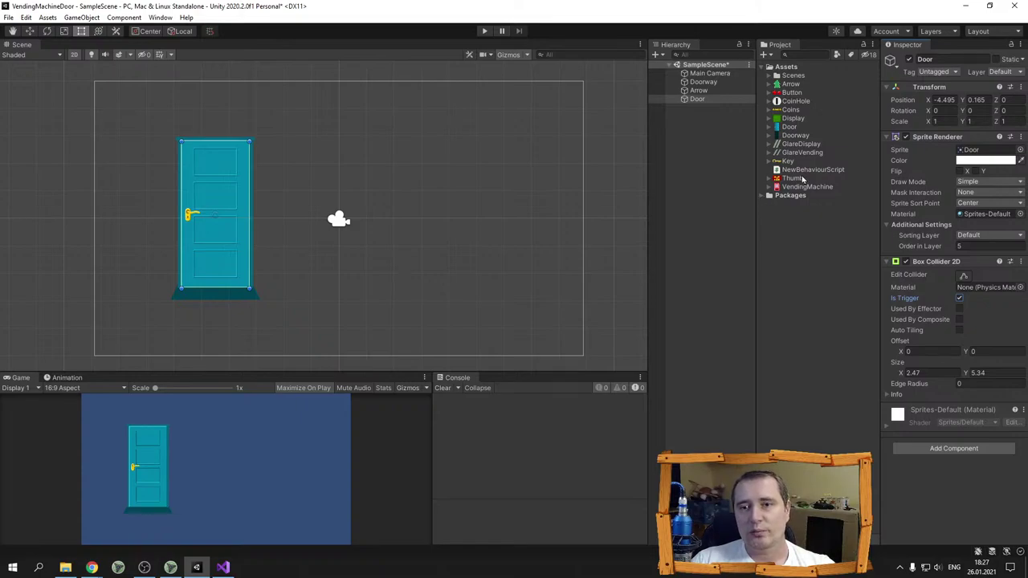
left_click(797, 112)
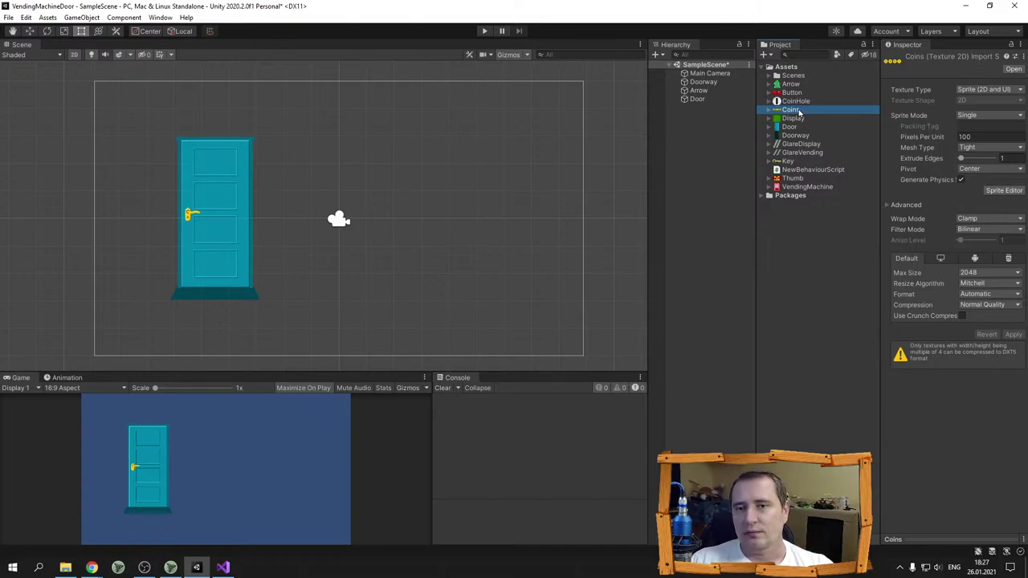
Set the Coins texture's Sprite Mode to Multiple and apply
left_click(975, 118)
left_click(1006, 139)
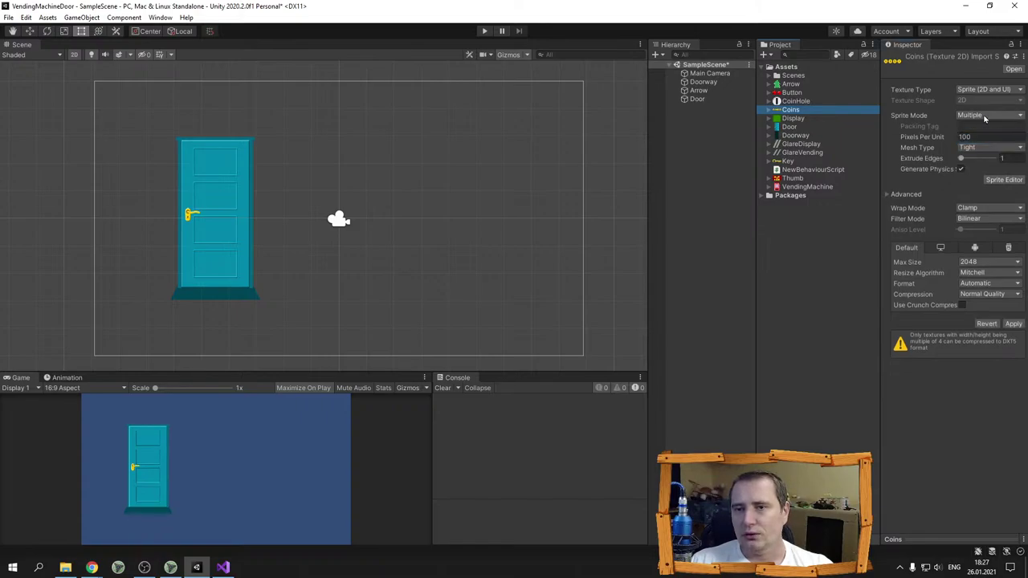
left_click(1013, 324)
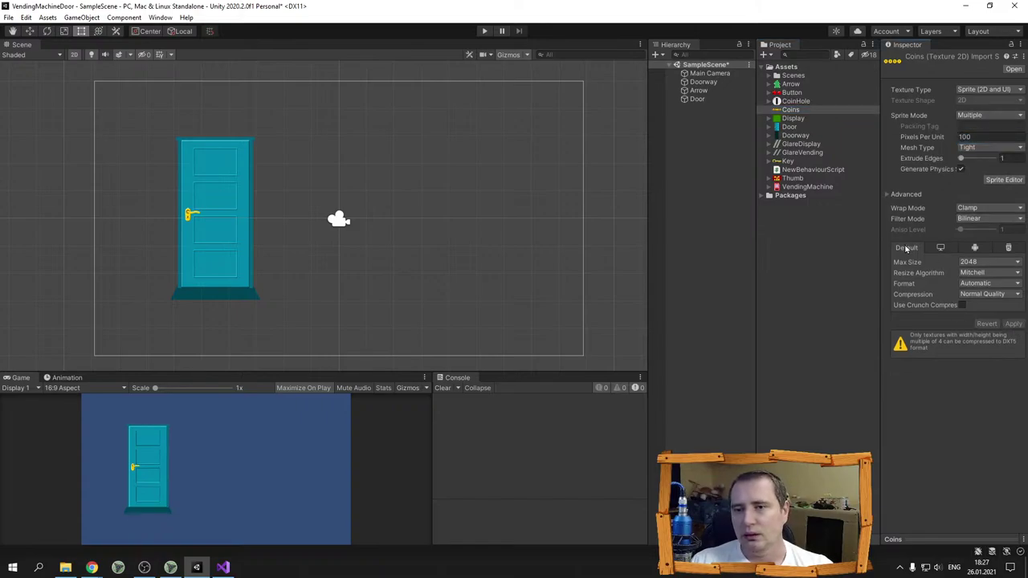
Automatically slice the Coins sheet into four coin sprites in the Sprite Editor and apply
left_click(1003, 180)
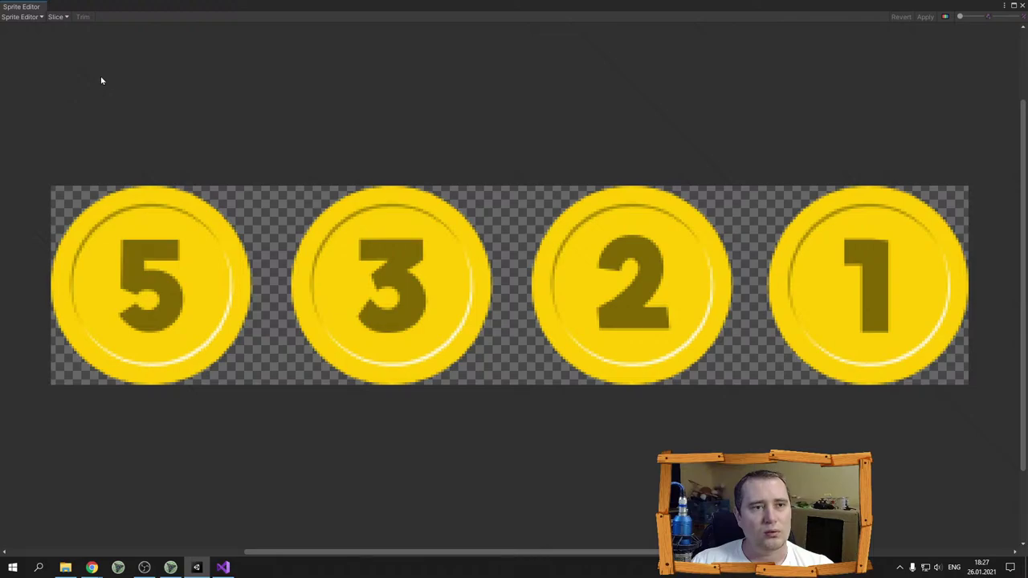
left_click(56, 17)
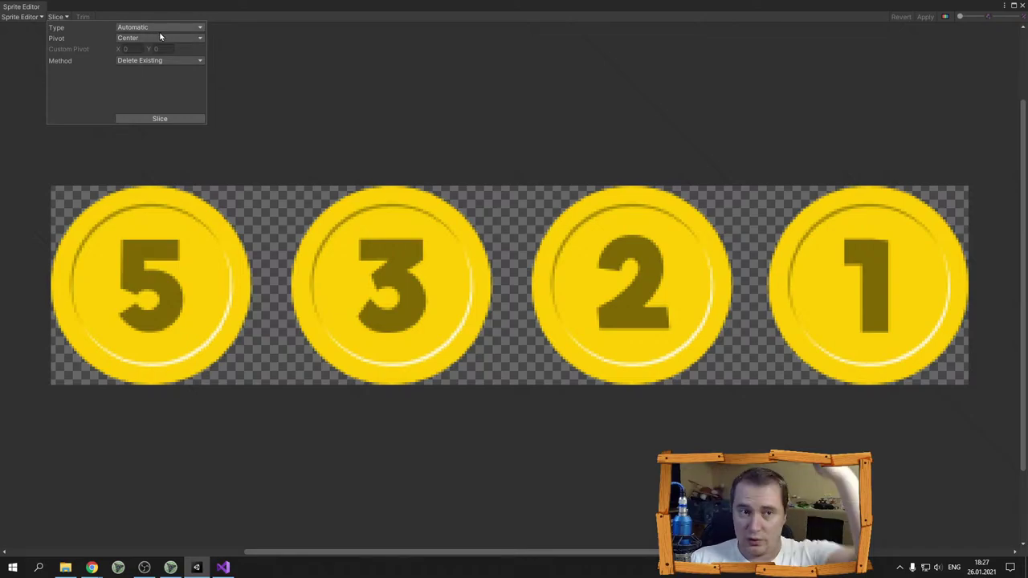
left_click(166, 119)
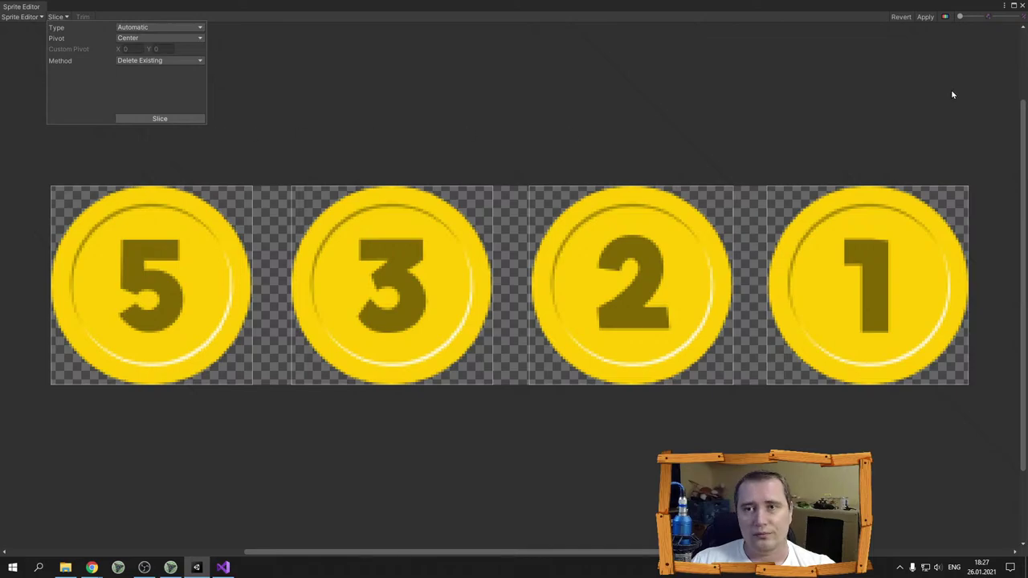
left_click(925, 17)
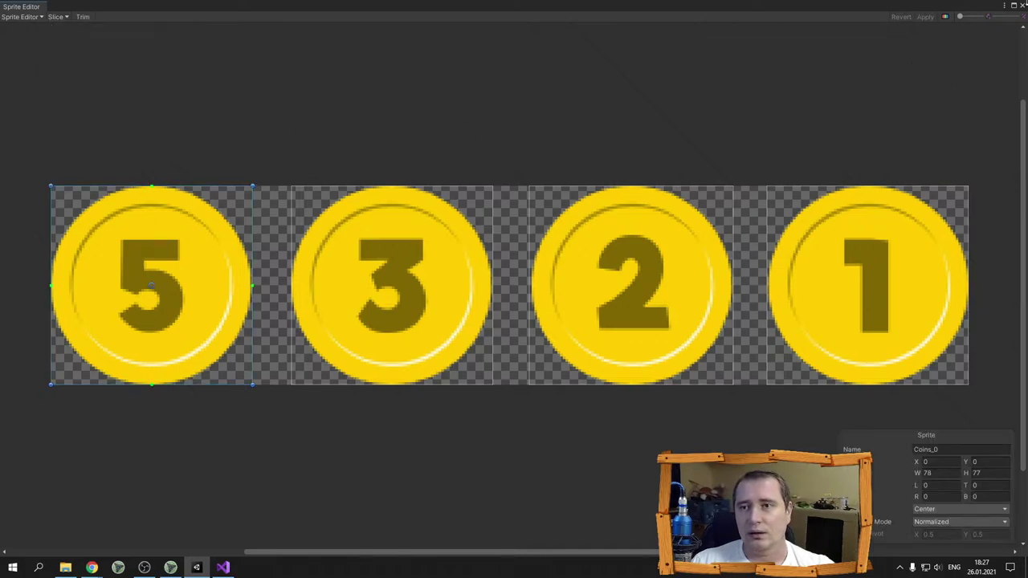
left_click(1022, 6)
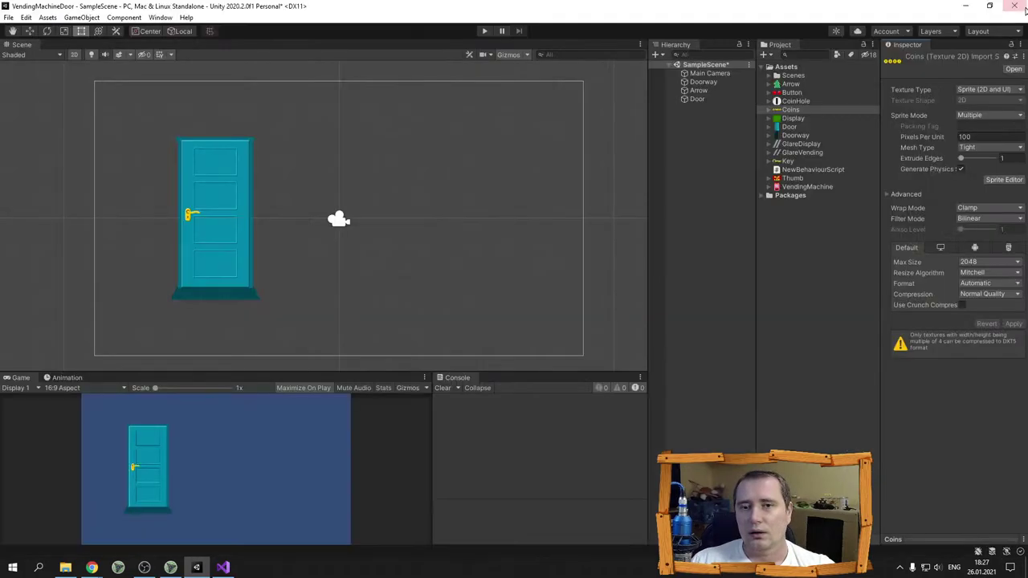
Drag the four sliced sprites Coins_0 to Coins_3 into the scene
left_click(770, 109)
left_click(806, 118)
left_click(811, 136)
left_click(819, 146)
left_click(803, 119)
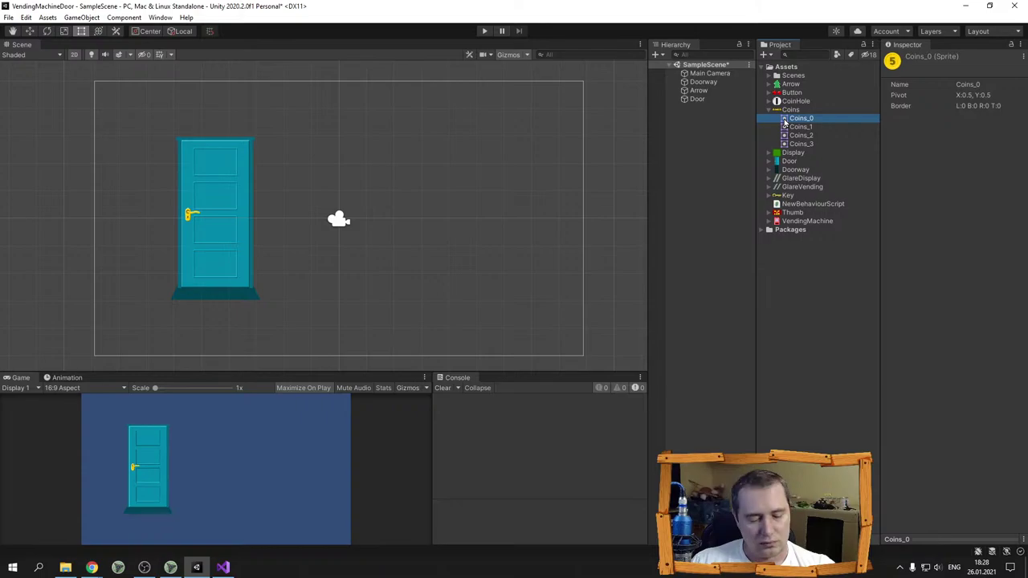
left_click(795, 144, "shift")
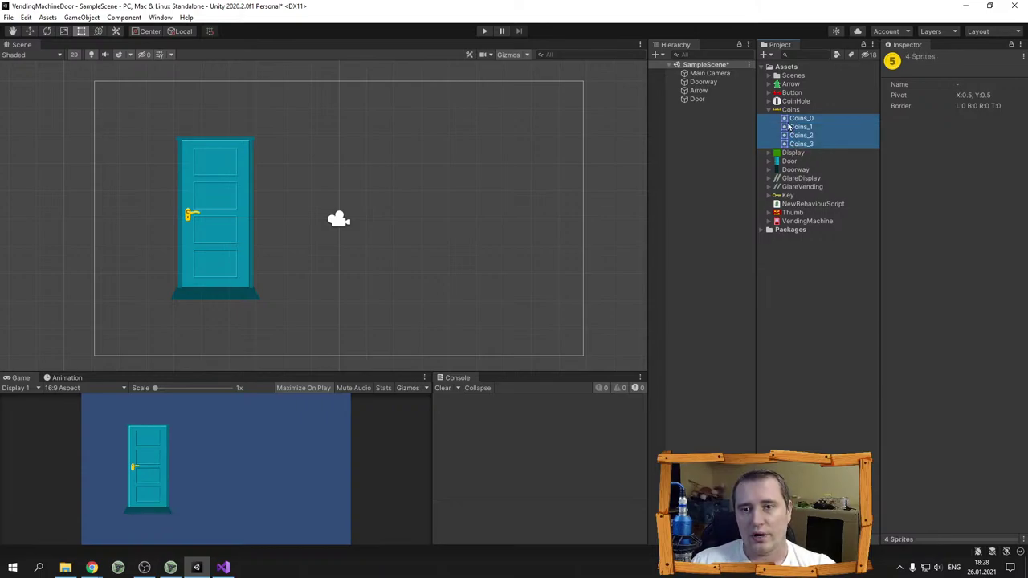
key("q")
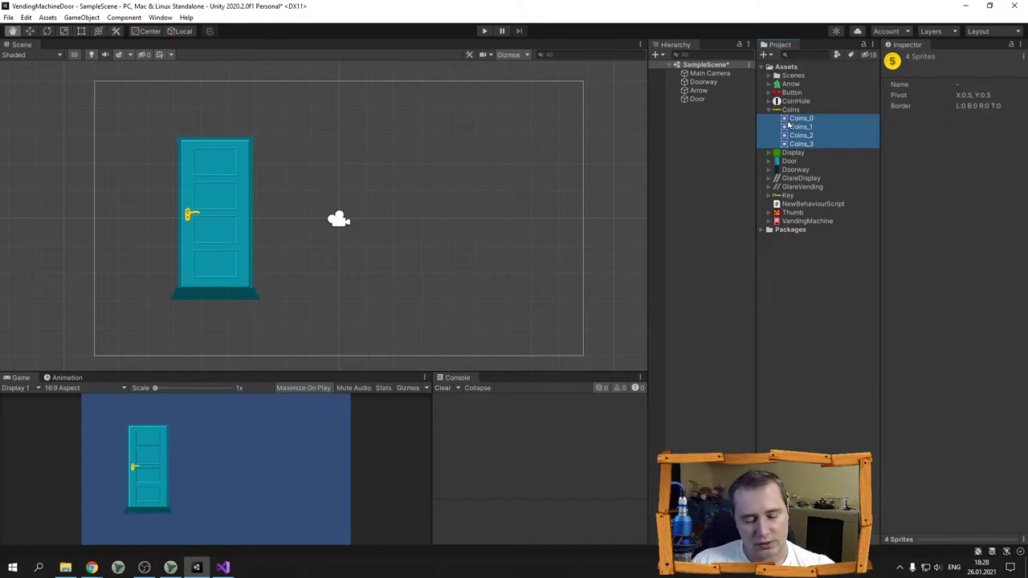
left_click_drag(785, 122, 705, 160)
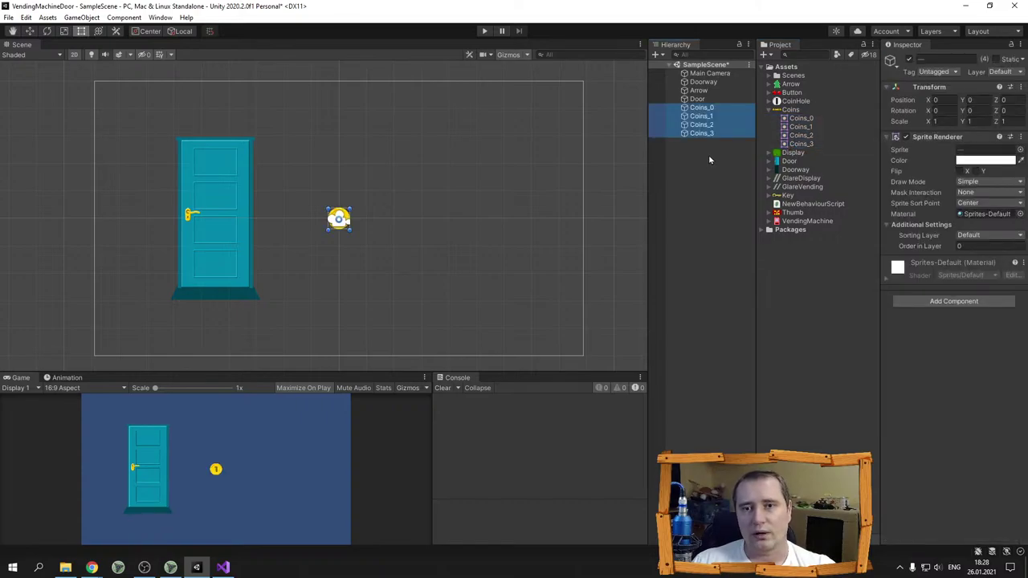
Move the coin stack toward the door and pull the 3 coin down-left
scroll(339, 218, "up", 4)
left_click_drag(337, 216, 307, 191)
left_click(703, 108)
left_click(355, 230)
left_click(701, 116)
left_click_drag(354, 229, 305, 270)
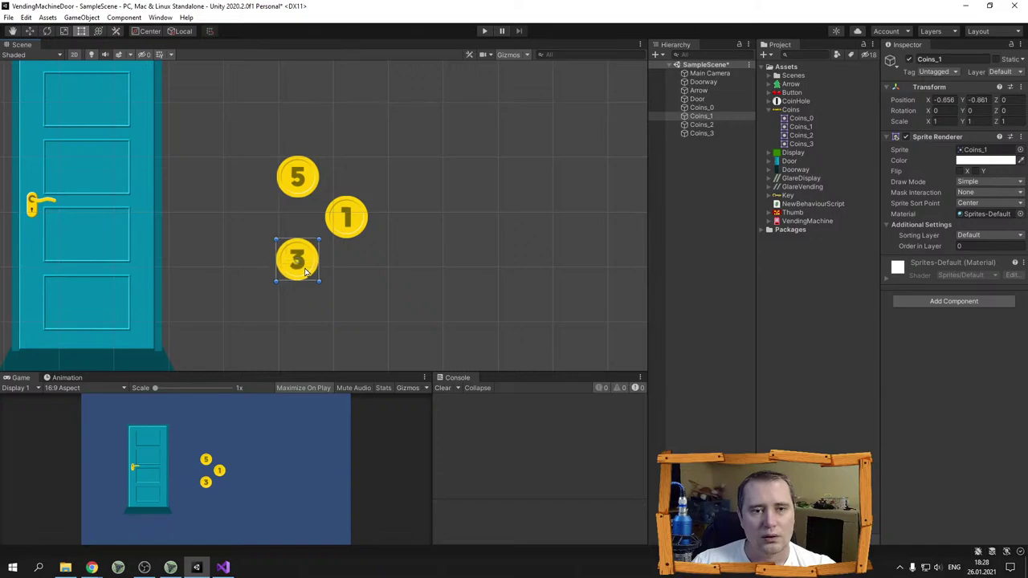
Move the 2 coin up-right and nudge the 5 coin further up-left
left_click(701, 125)
left_click_drag(355, 227, 420, 179)
left_click(386, 251)
left_click(702, 108)
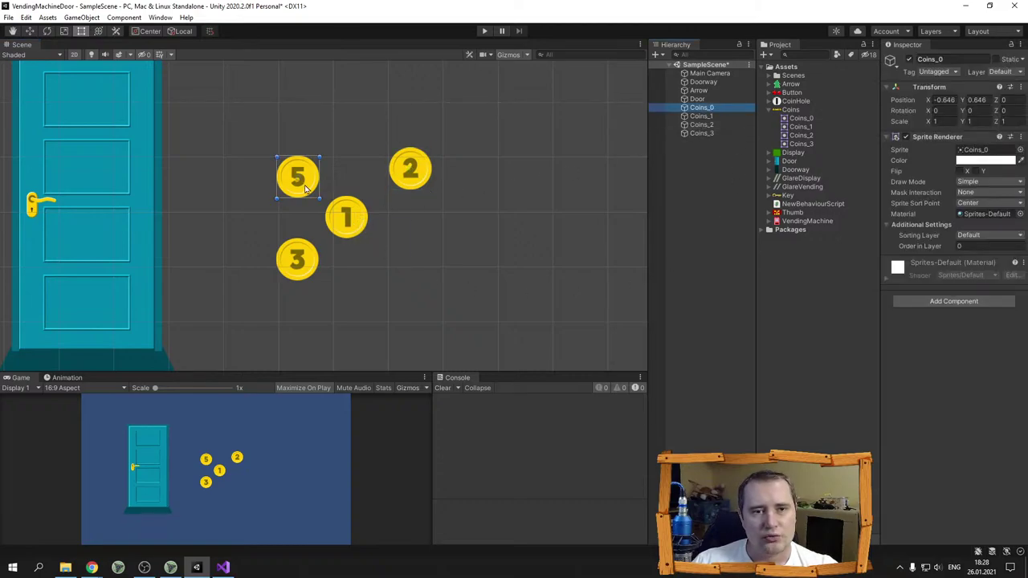
left_click_drag(309, 189, 297, 174)
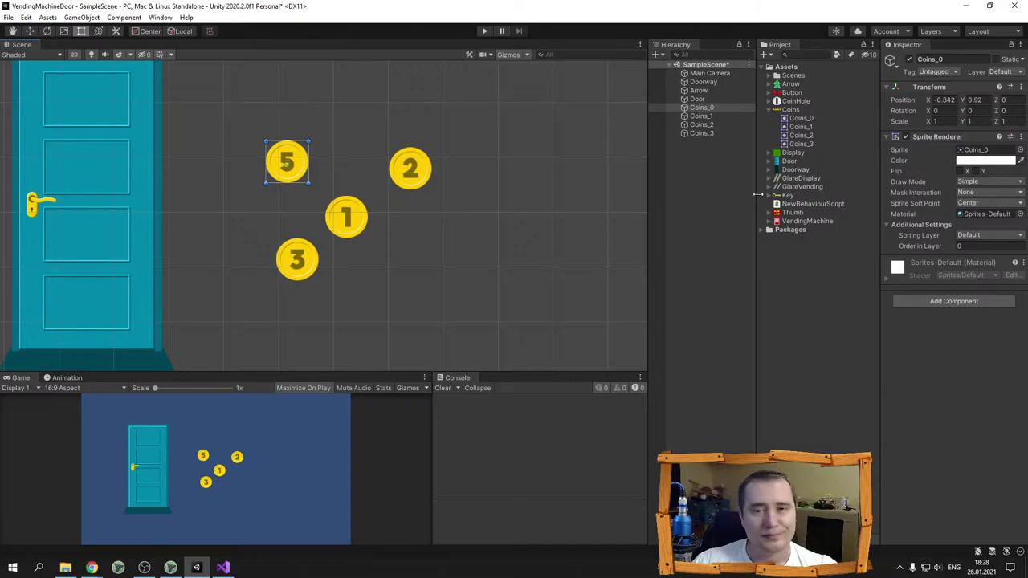
left_click(701, 125)
left_click(702, 108)
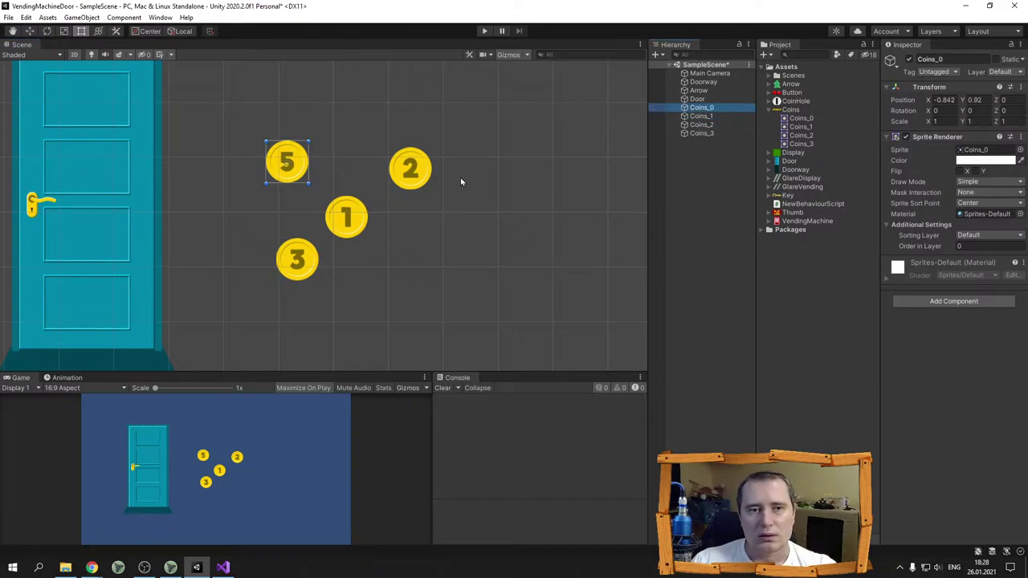
left_click(707, 108)
Rename Coins_0 to Coins_5 and Coins_1 to Coins_3 in the Hierarchy
left_click_drag(712, 107, 716, 112)
type("5")
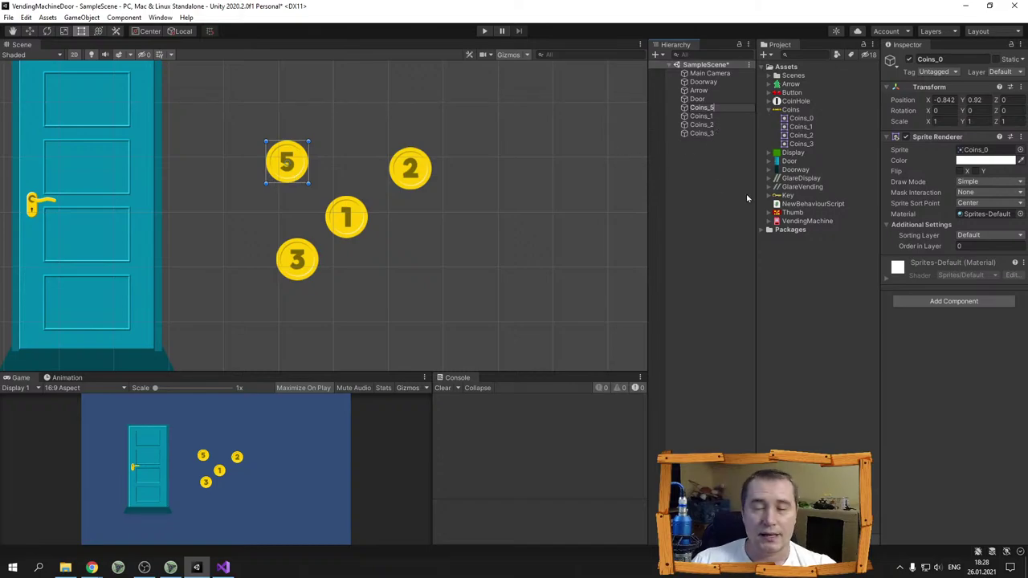
left_click(711, 116)
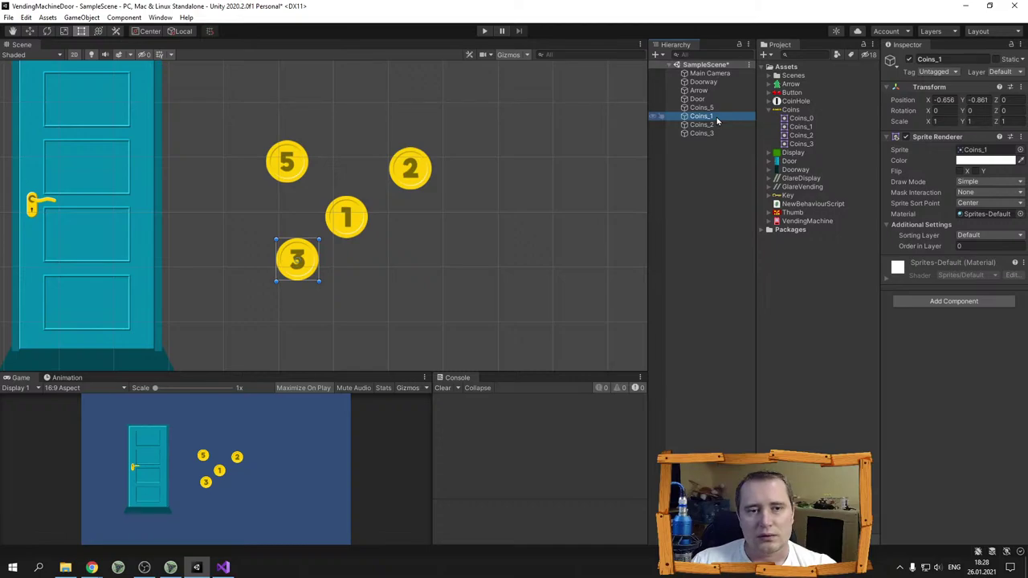
left_click(714, 118)
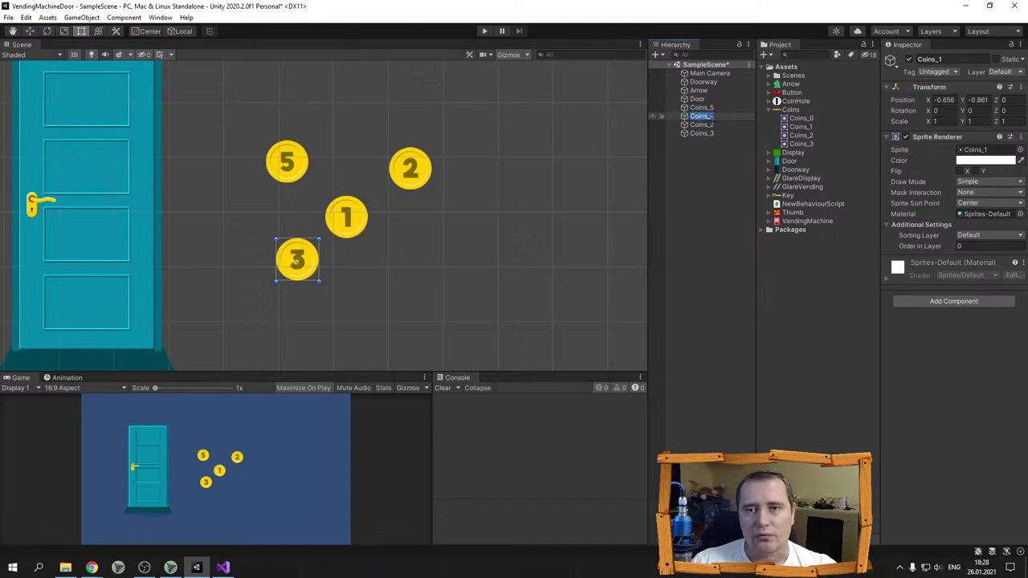
key("BackSpace")
type("3")
Select the object showing the 1 coin and begin renaming it
left_click(714, 126)
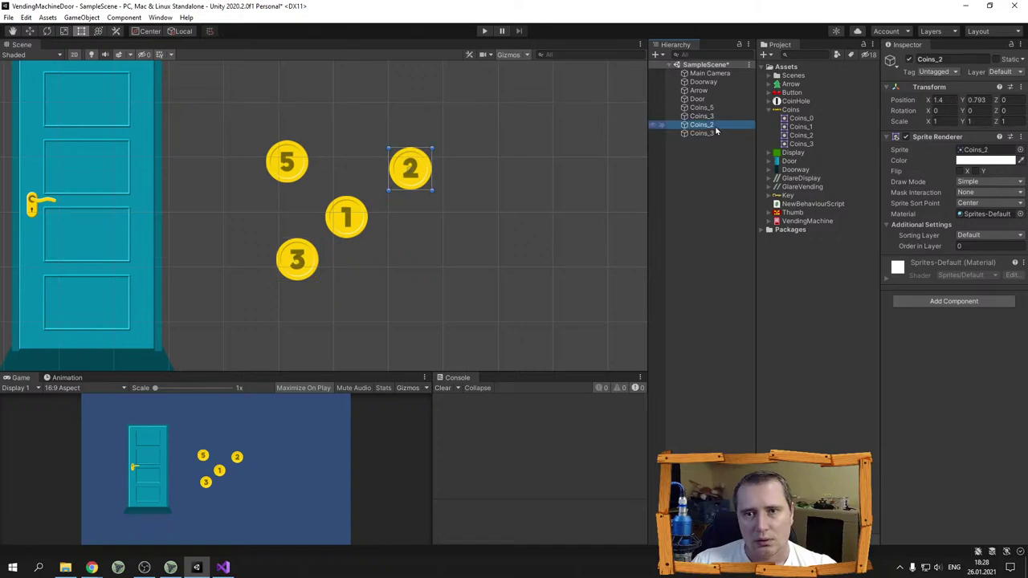
left_click(718, 133)
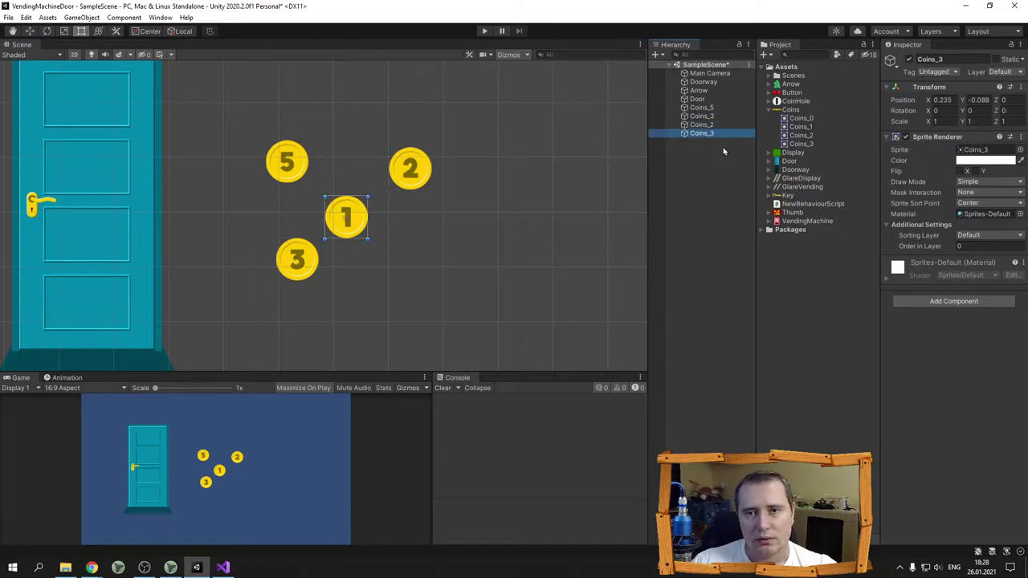
left_click(714, 135)
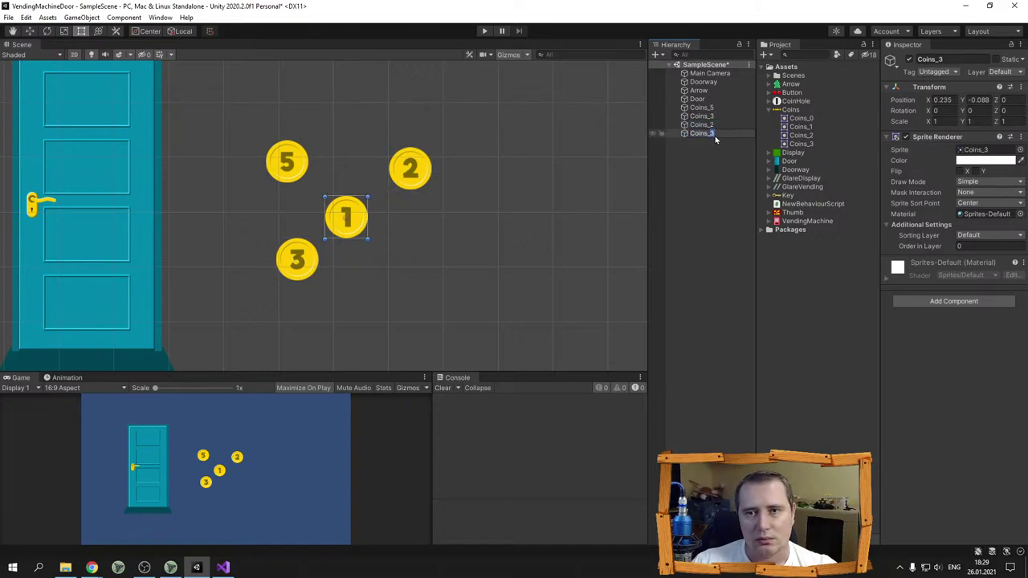